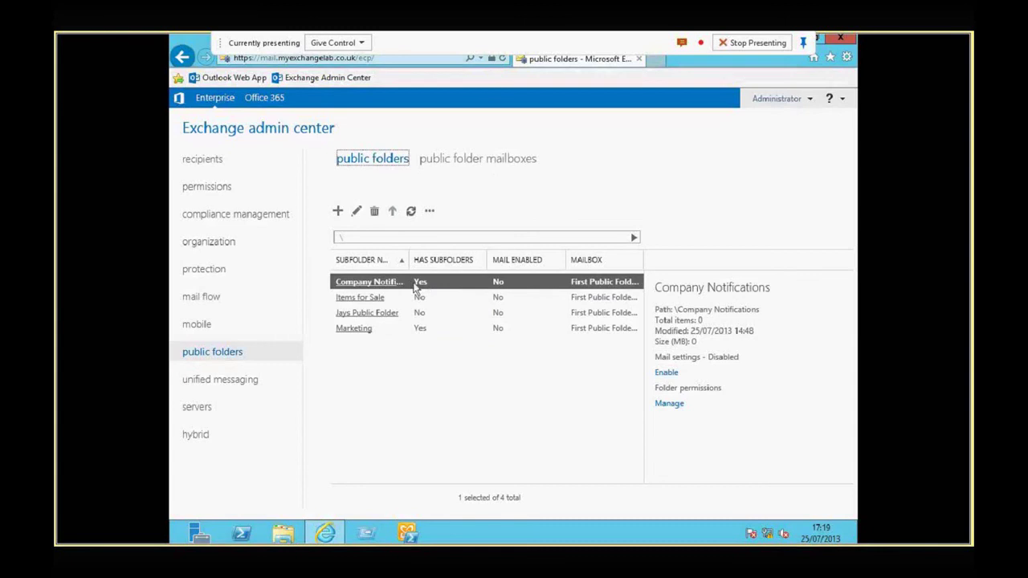
Browse the subfolders of the Company Notifications and Marketing public folders, returning to the root after each.
click(371, 284)
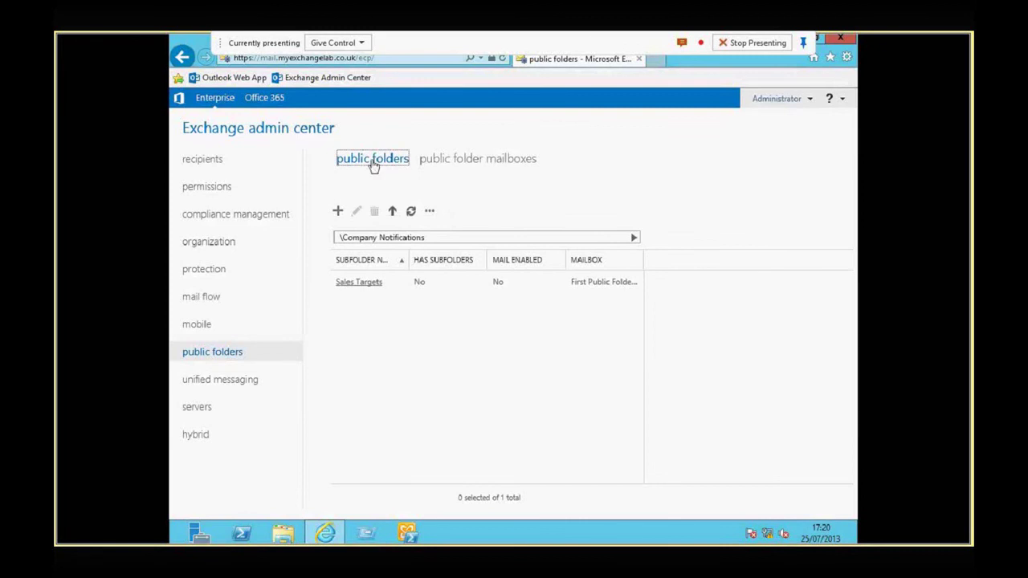
click(392, 212)
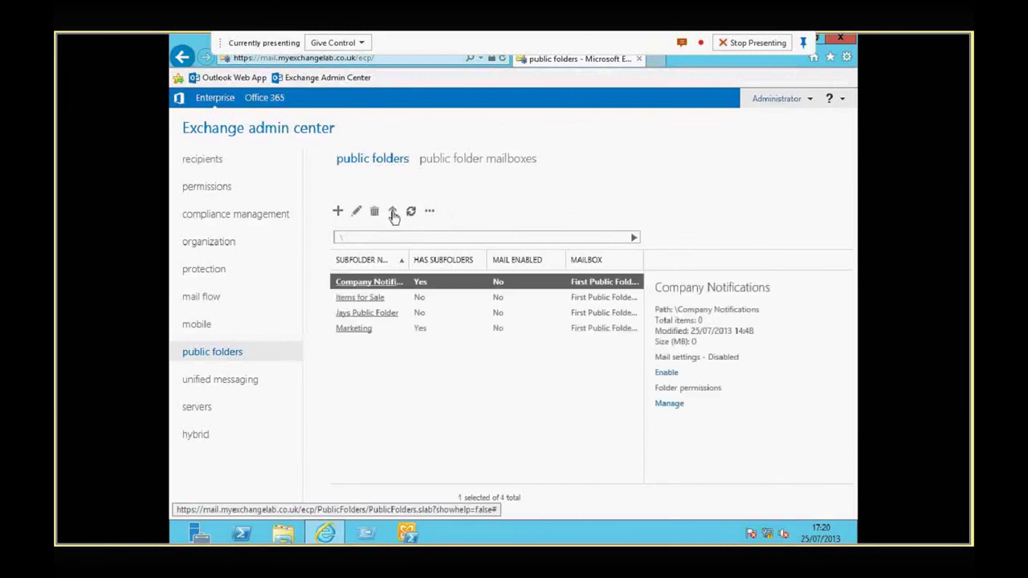
click(359, 330)
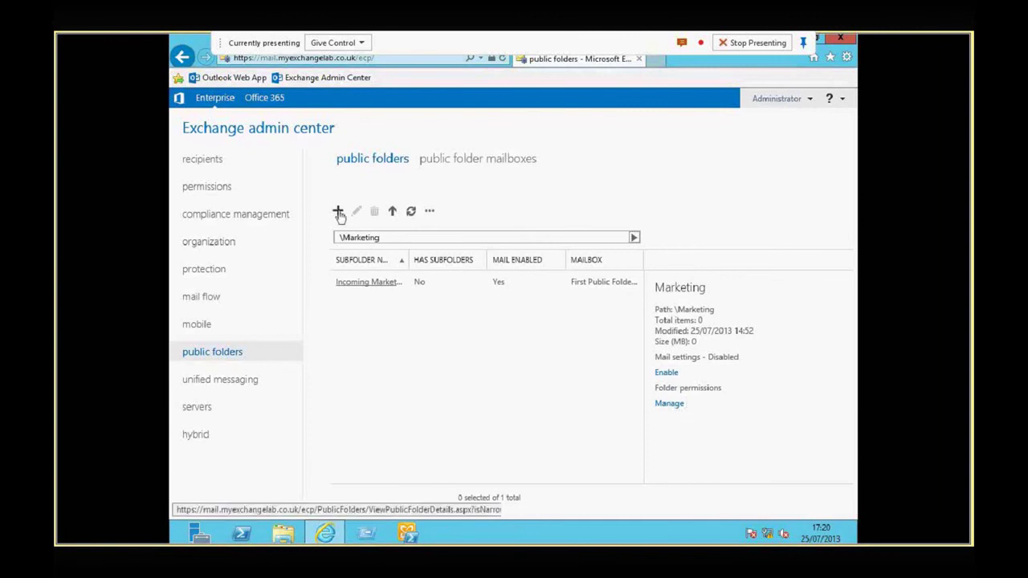
click(392, 213)
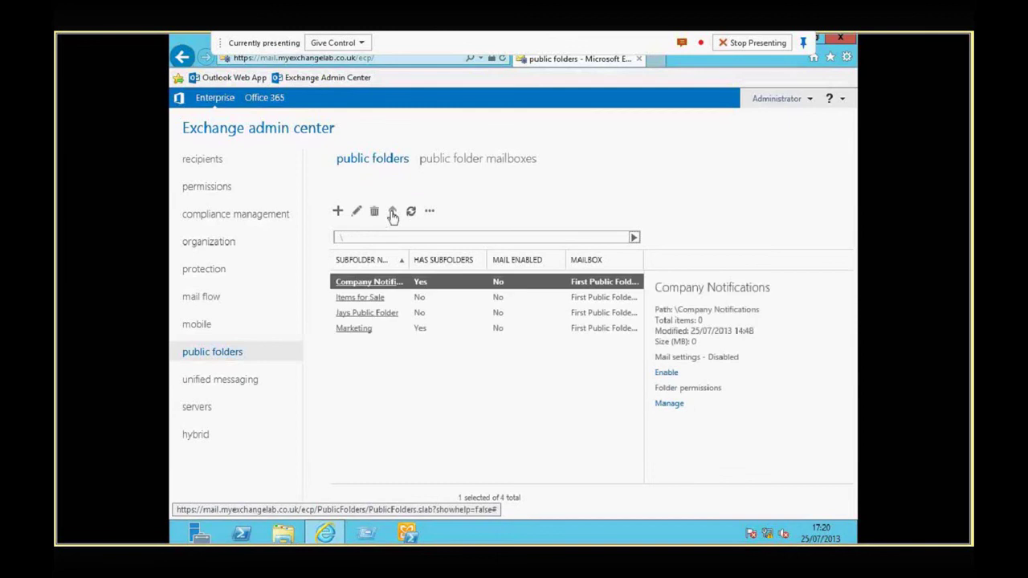
Create a new public folder named "Test Public Folder" at the root of the hierarchy.
click(338, 211)
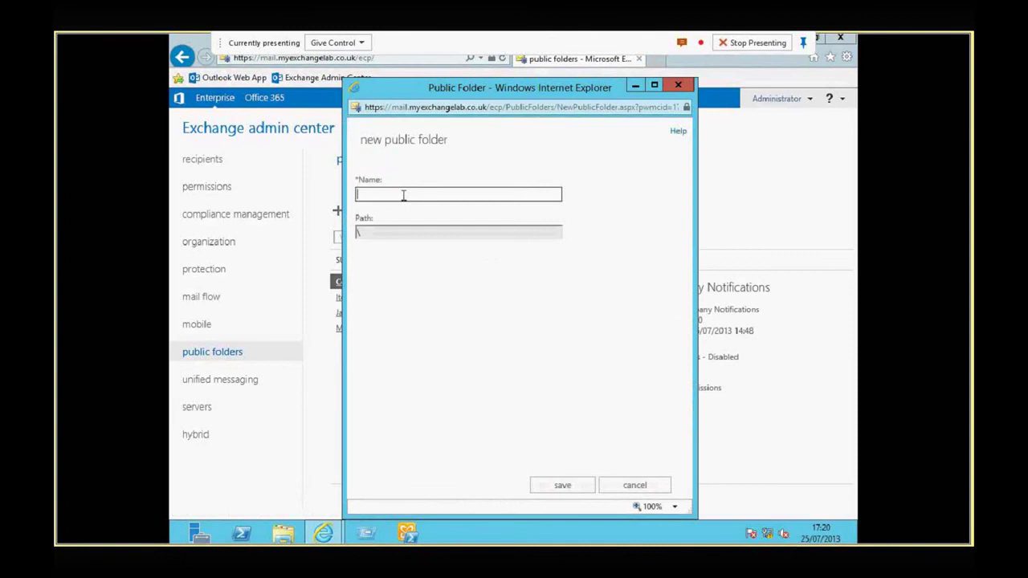
text(Test Public Folder)
click(562, 485)
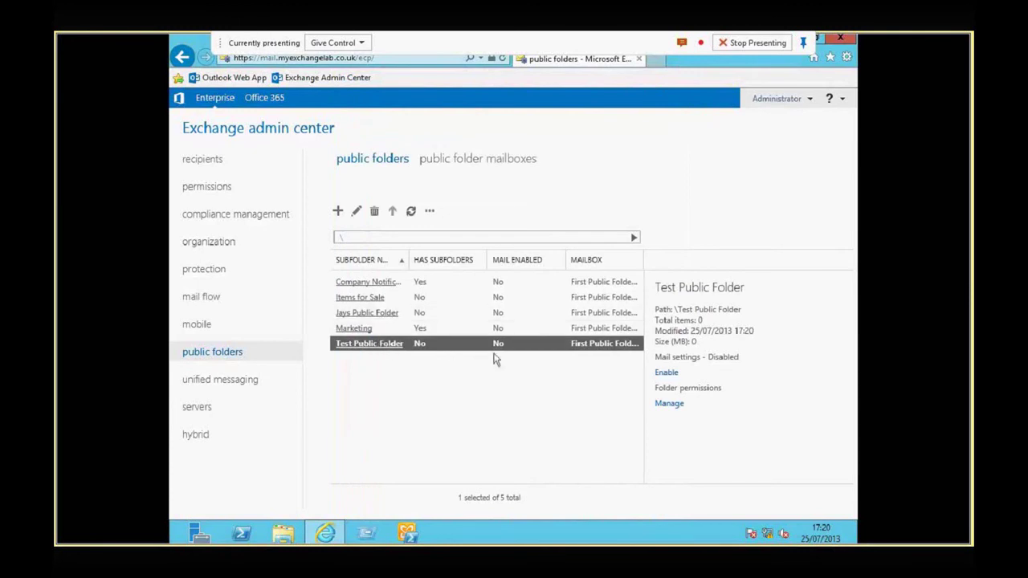
Create a subfolder named "PF1" inside Test Public Folder.
click(362, 345)
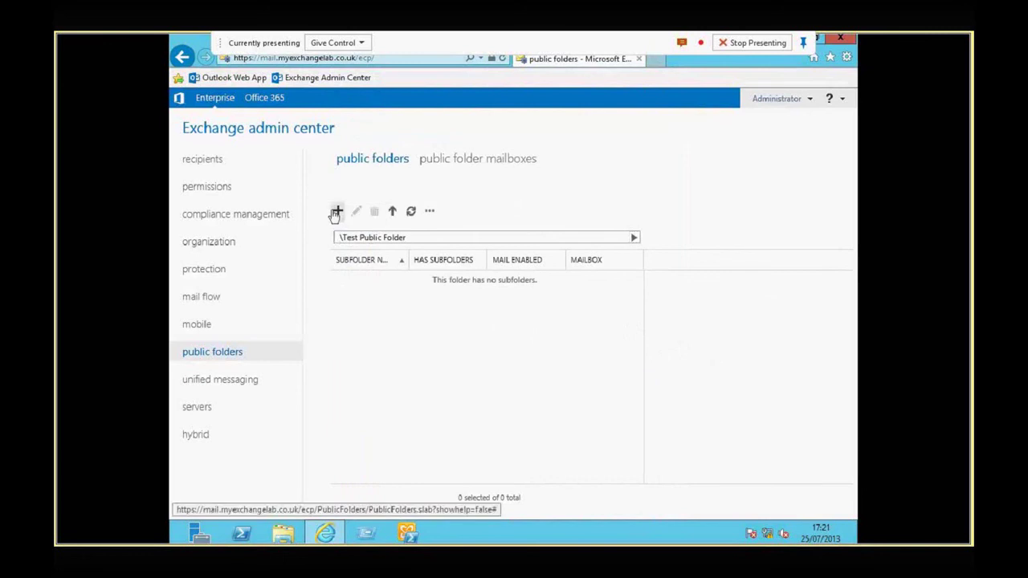
click(336, 212)
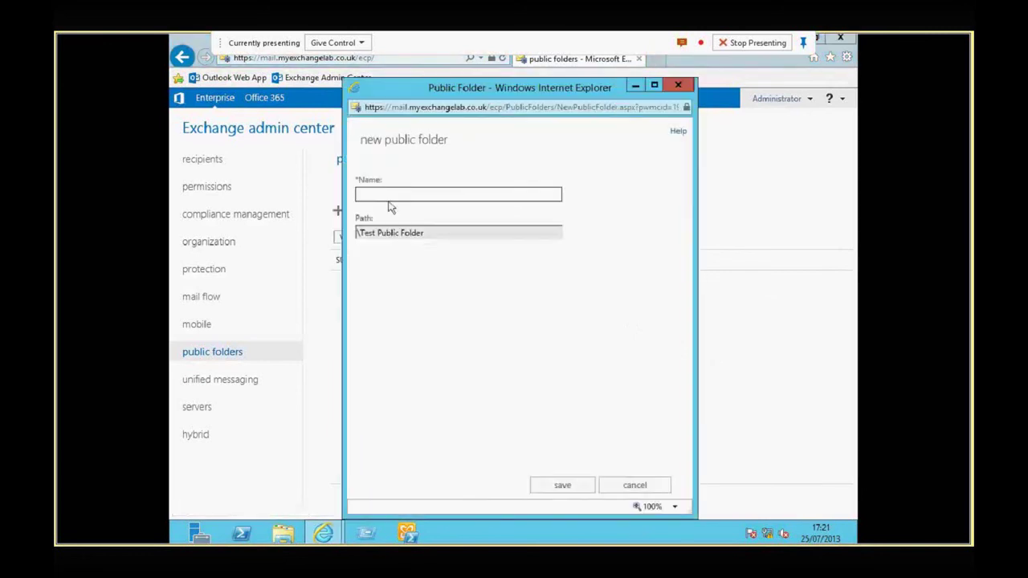
text(PF1)
click(544, 485)
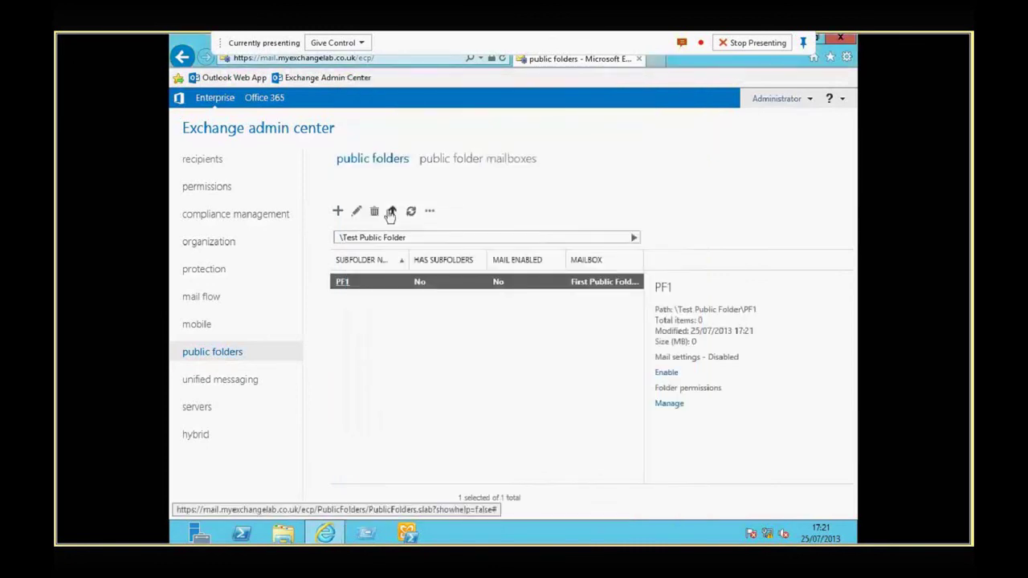
Go back to the root, review the contents of Test Public Folder, and return to the root.
click(392, 211)
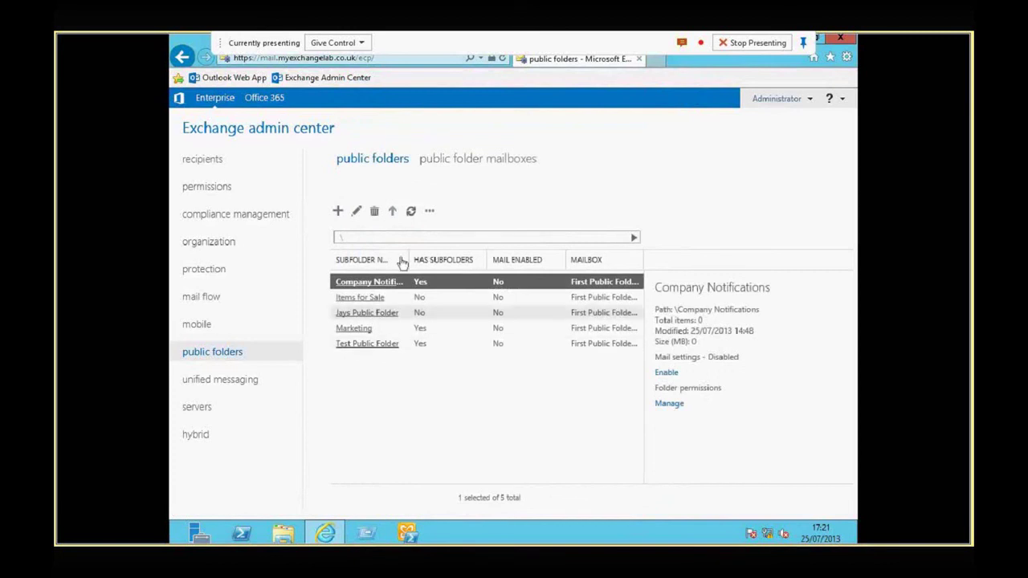
double_click(384, 345)
click(392, 212)
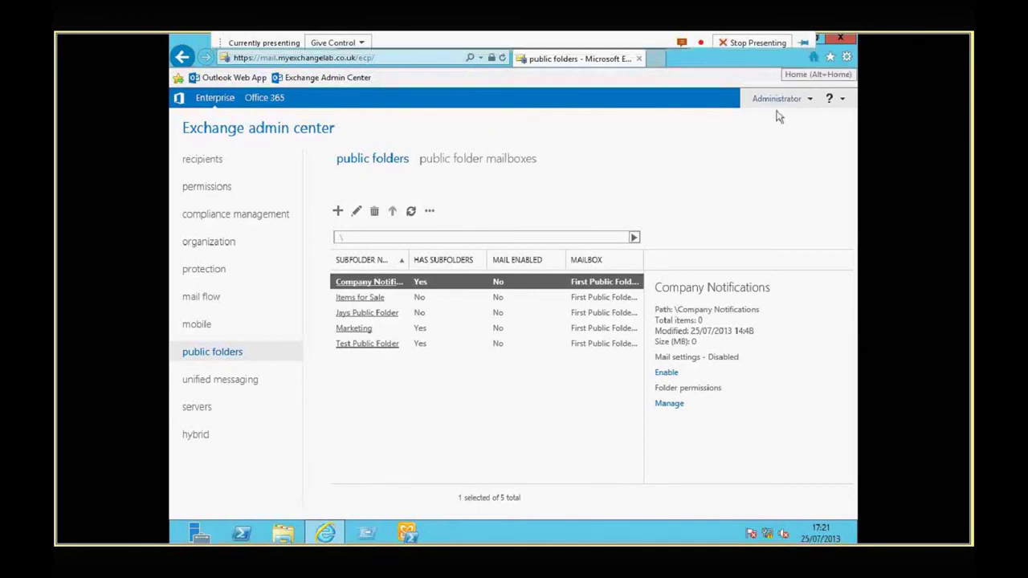
Switch to the E15LAB-CL01 remote session and bring up its Outlook Web App window maximized.
mouse_move(647, 45)
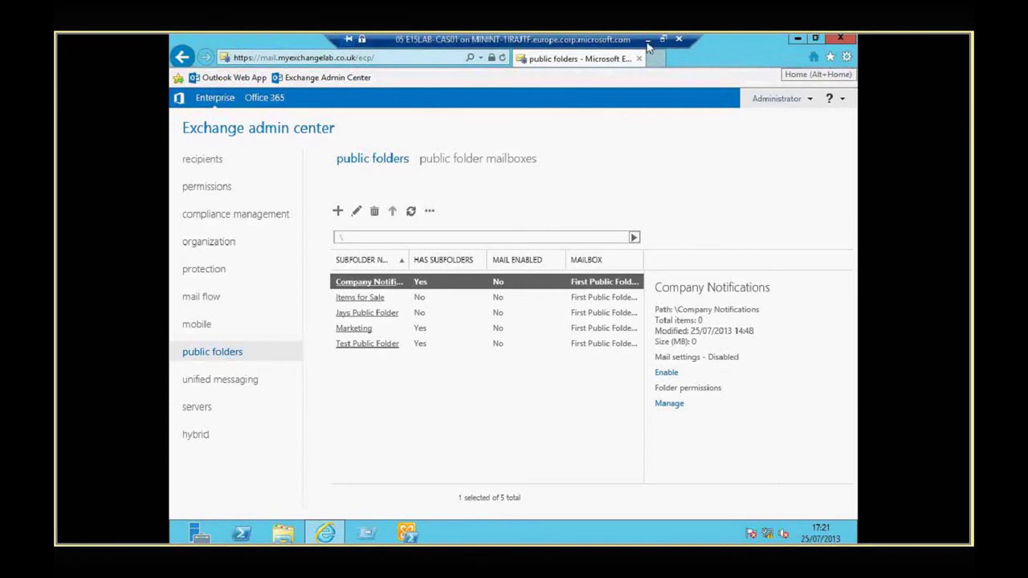
click(647, 40)
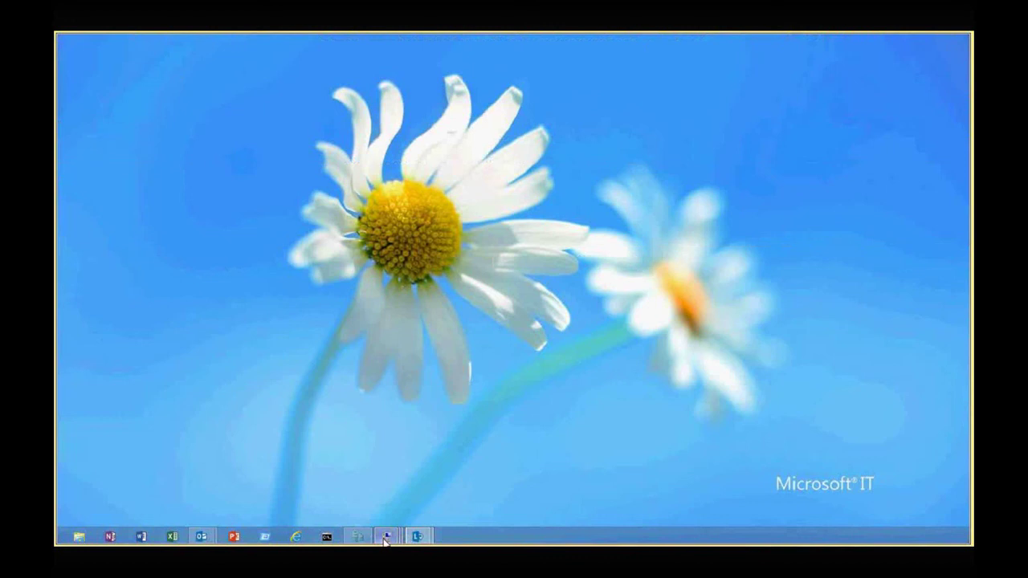
mouse_move(385, 539)
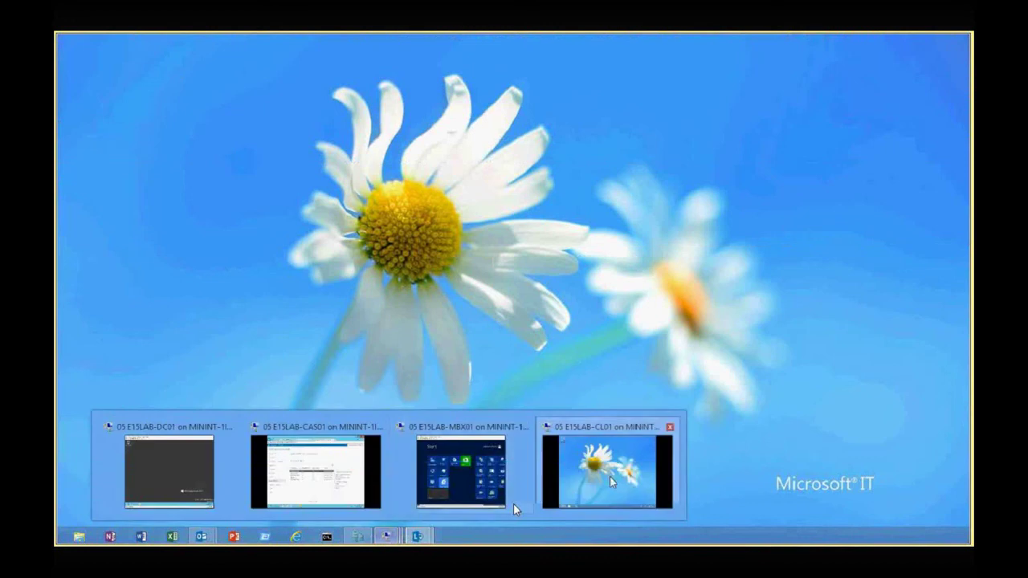
click(609, 476)
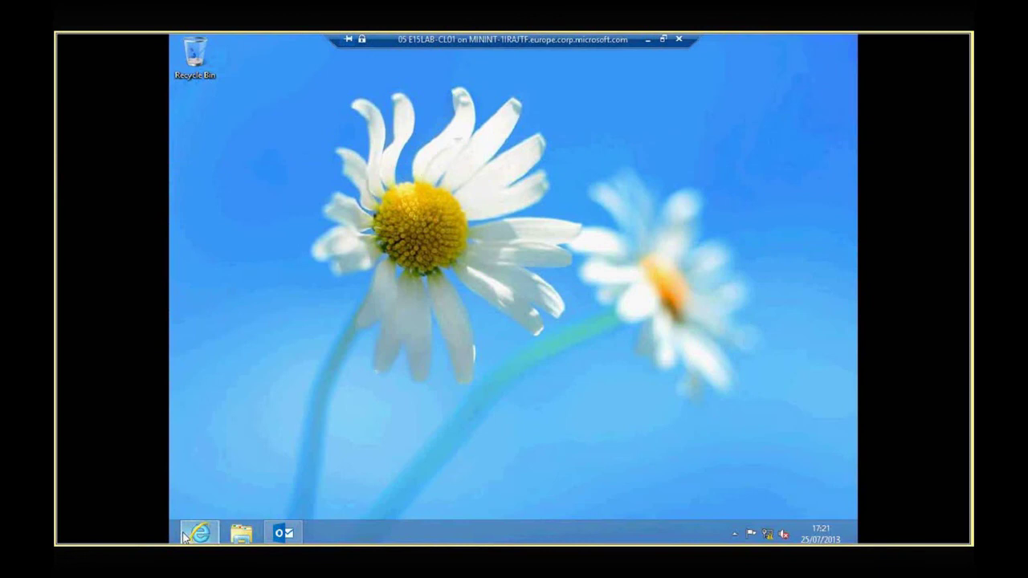
click(186, 535)
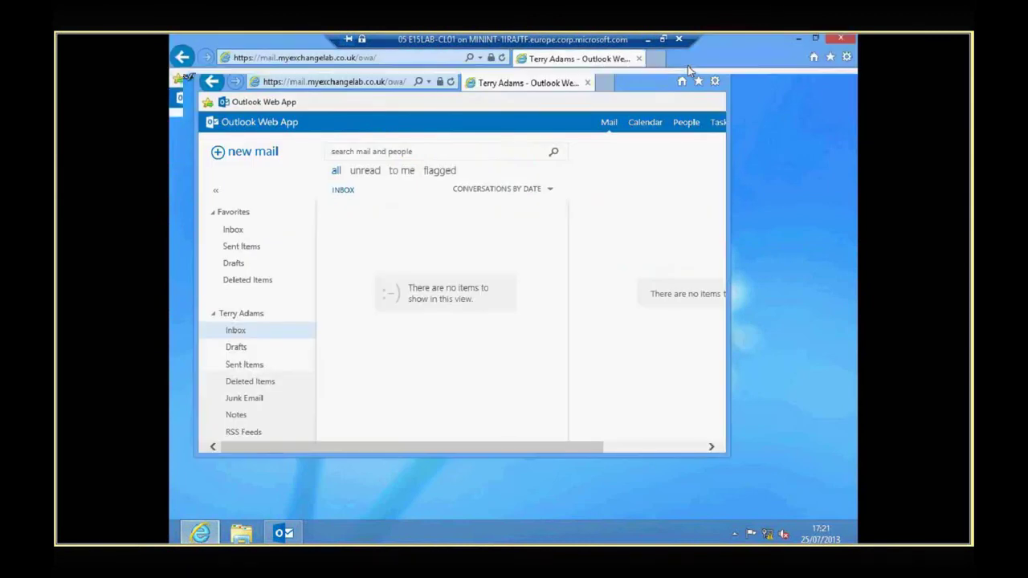
click(687, 64)
Add the Incoming Marketing Email public folder, found under Marketing, to the Favorites in Outlook Web App.
right_click(202, 191)
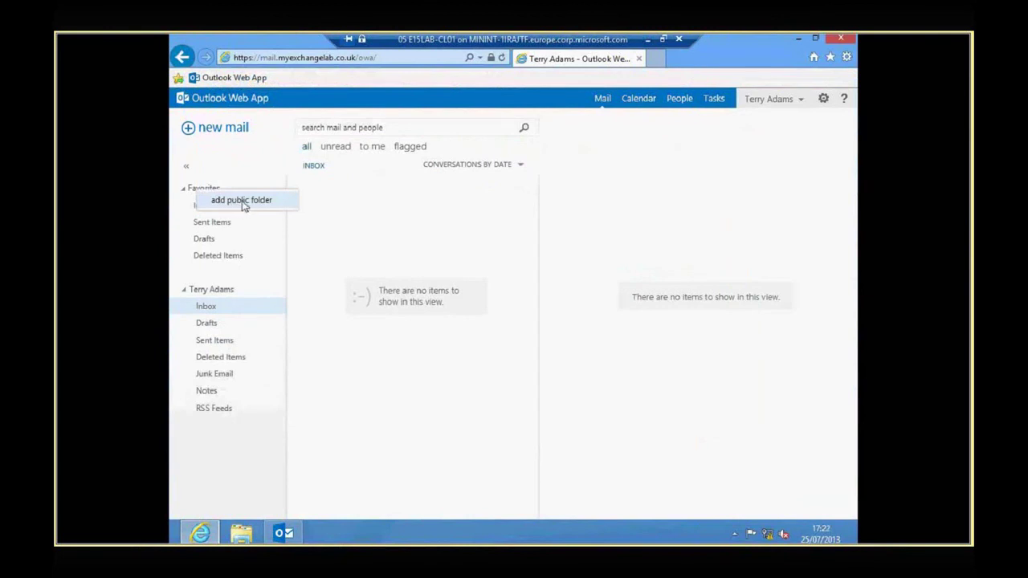
click(244, 205)
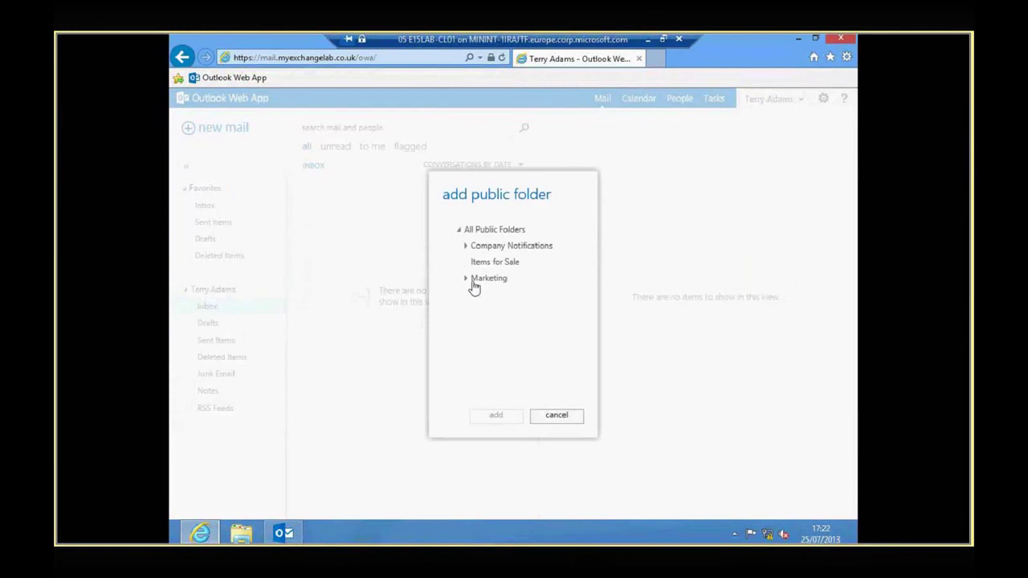
click(463, 280)
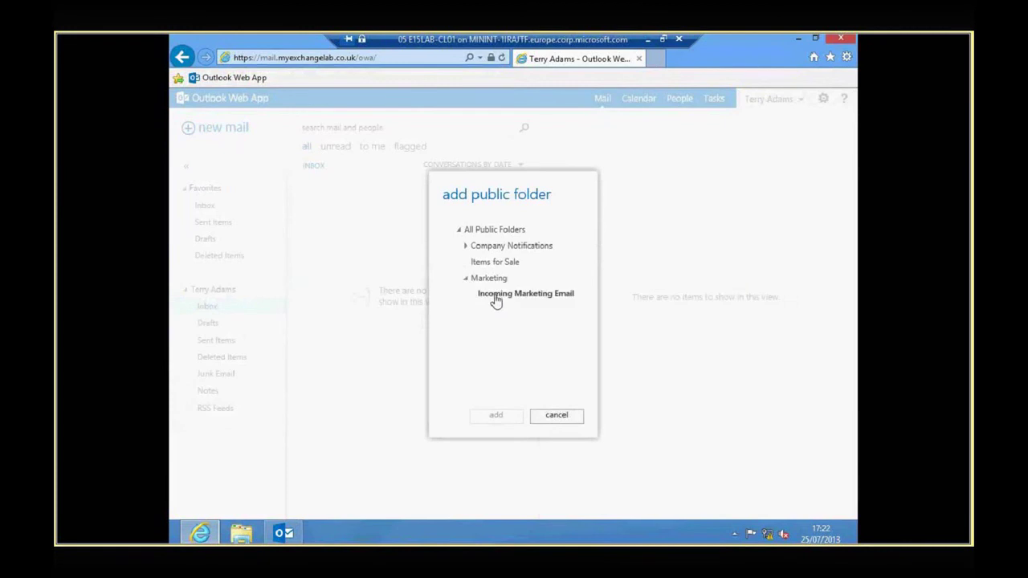
click(496, 296)
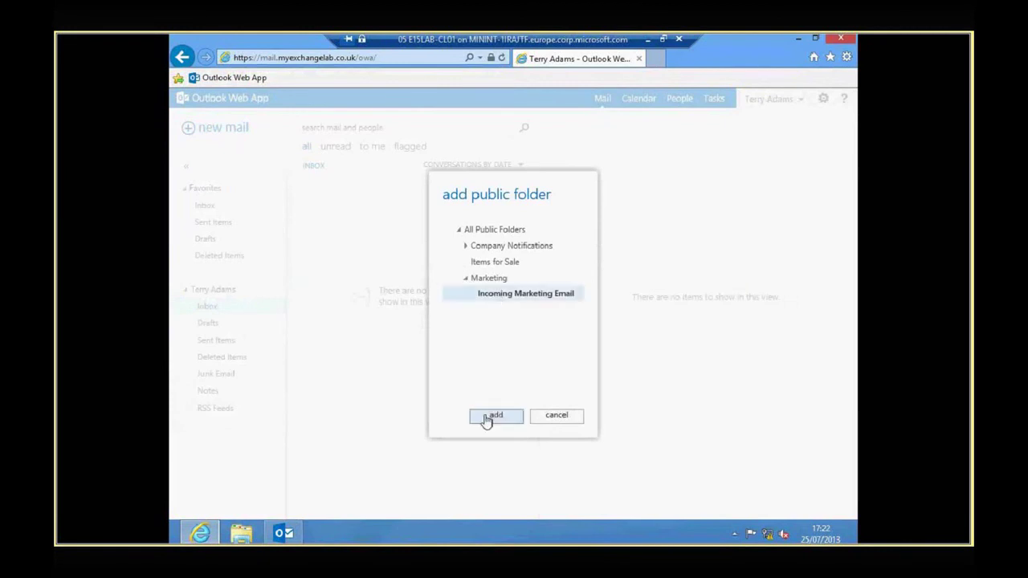
click(491, 416)
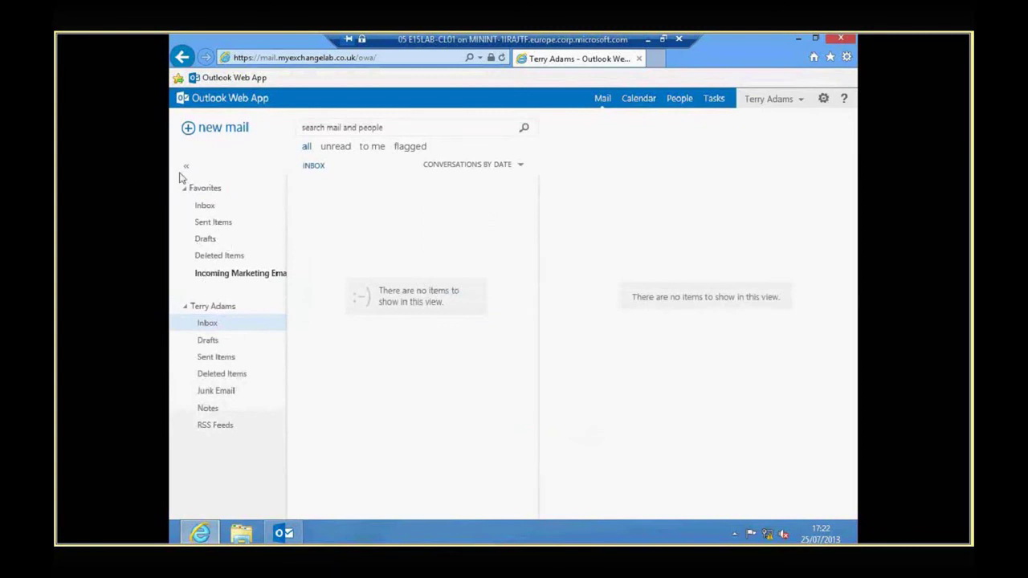
Post an item with the subject "Test Message" and the body "This is a test" to the Incoming Marketing Email folder.
click(227, 274)
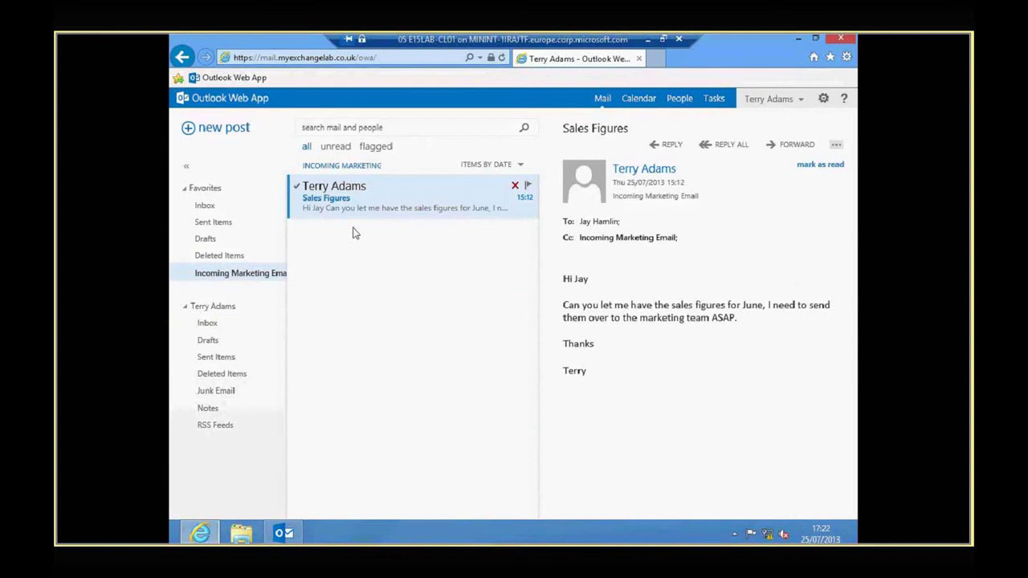
click(215, 130)
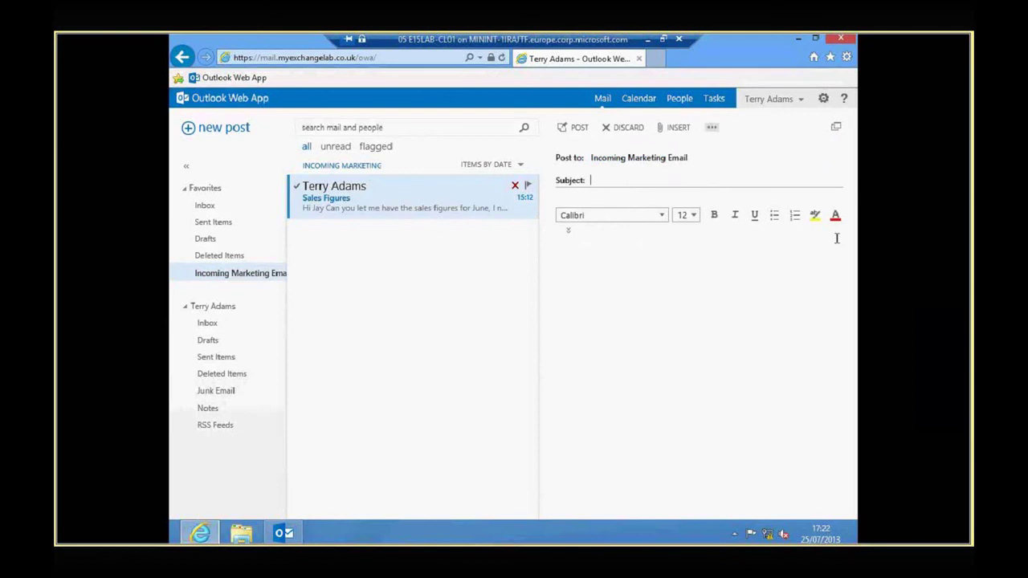
text(Test M)
text(essage)
click(647, 268)
text(This is a test)
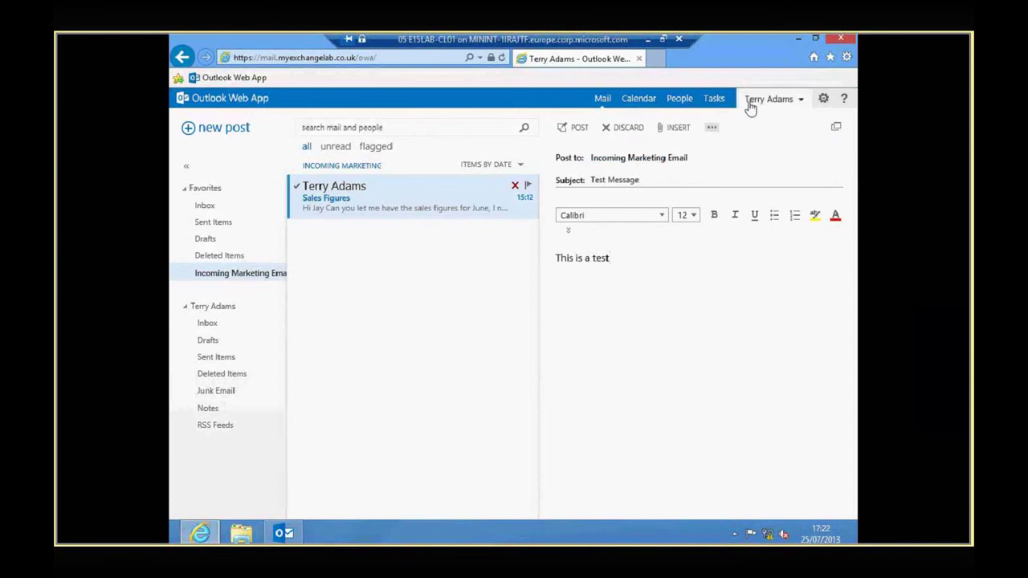
click(570, 129)
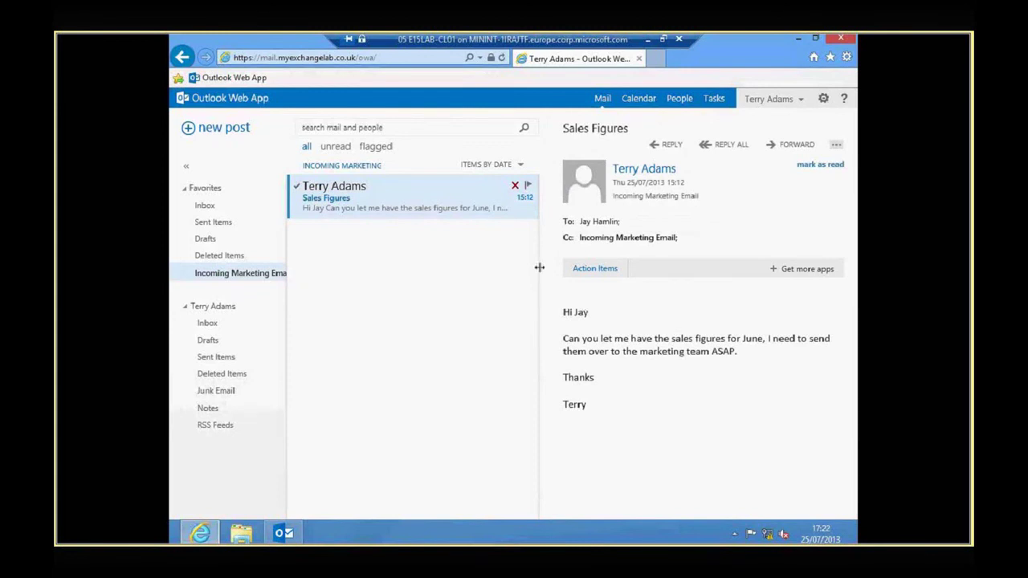
Reload Incoming Marketing Email in the web mailbox, then open the same folder from the public folder Favorites in desktop Outlook.
click(222, 257)
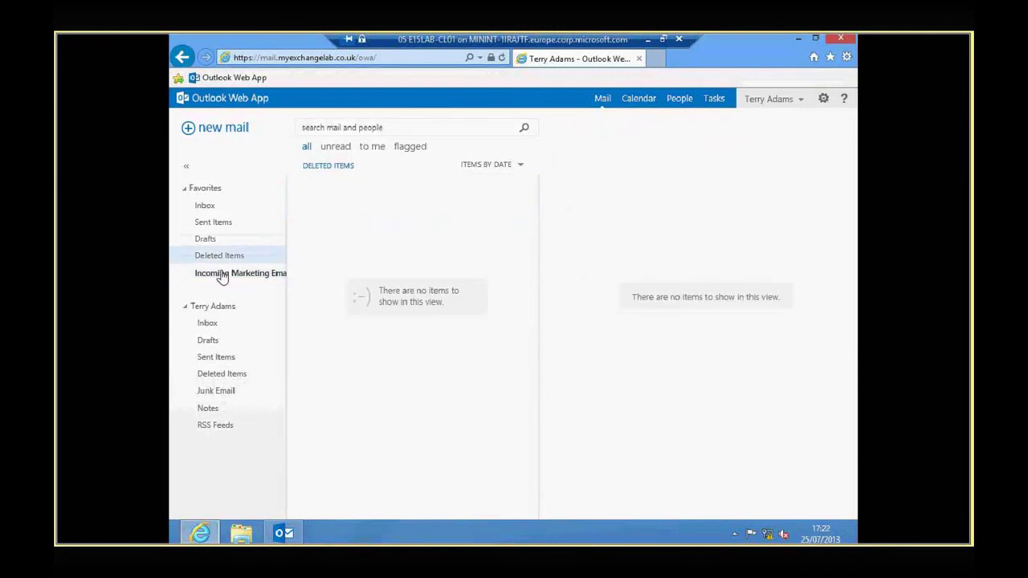
click(221, 274)
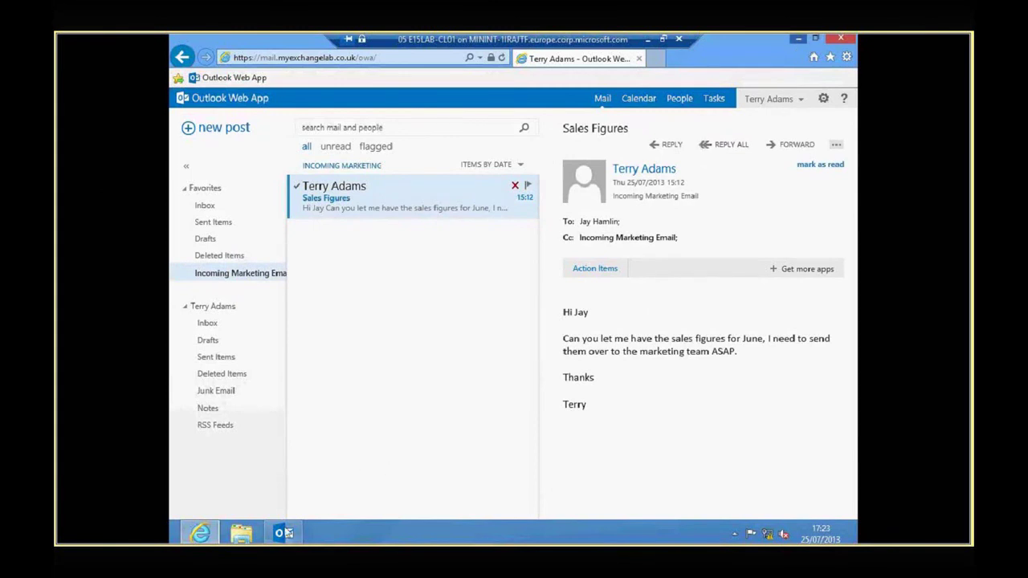
click(285, 533)
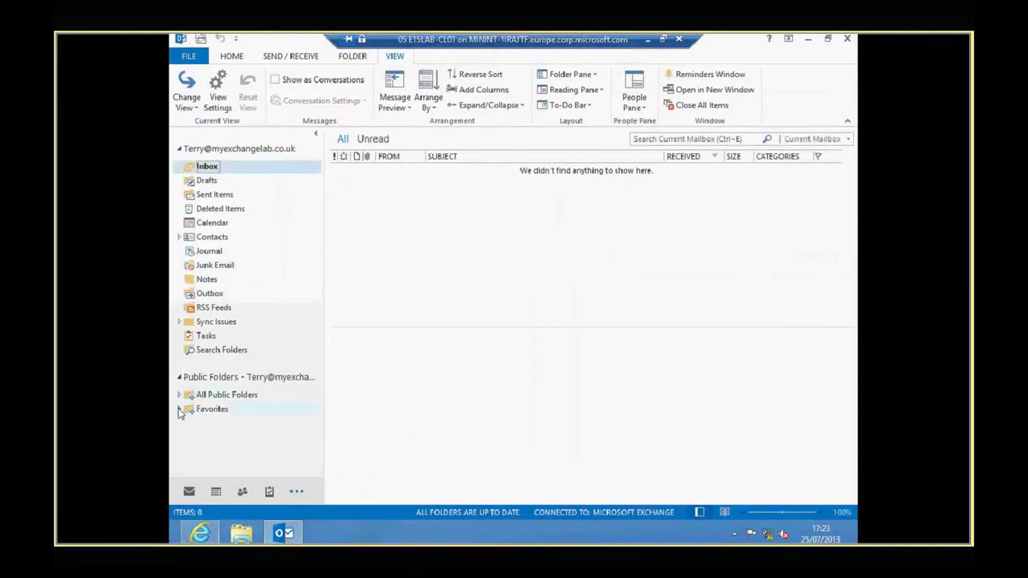
click(180, 410)
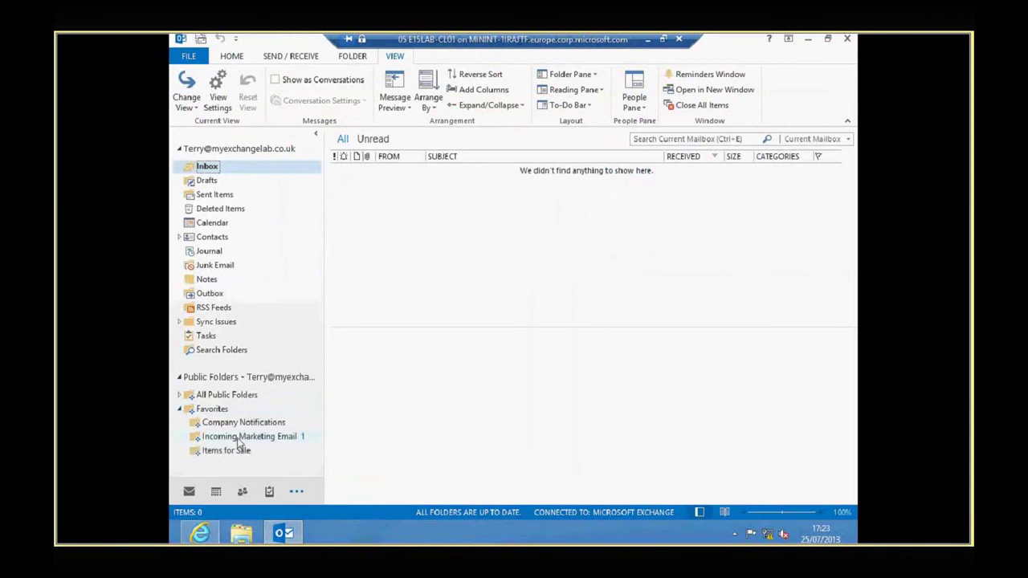
click(257, 436)
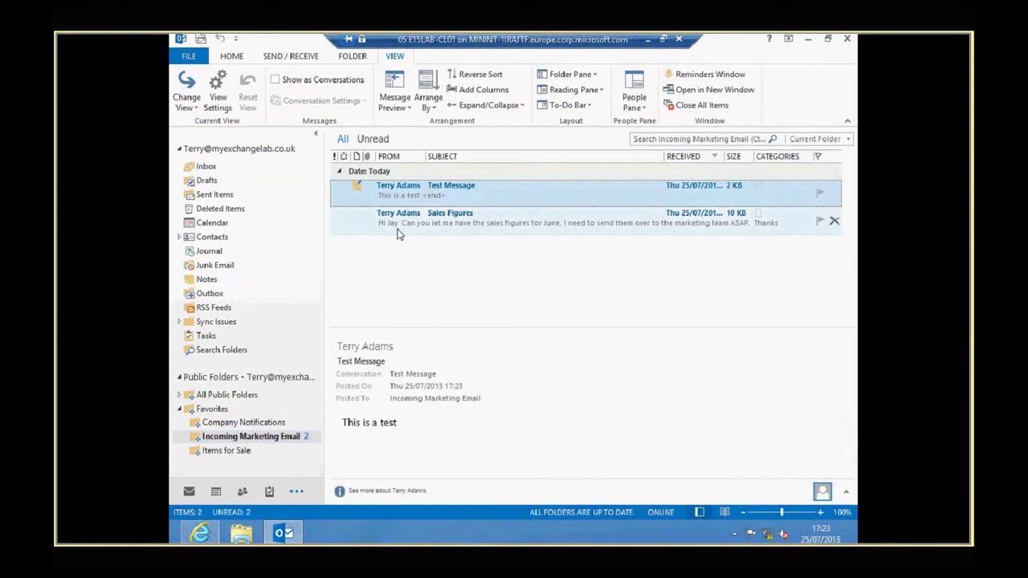
View the Sales Figures and Test Message items in turn, then collapse the public folder Favorites.
click(397, 232)
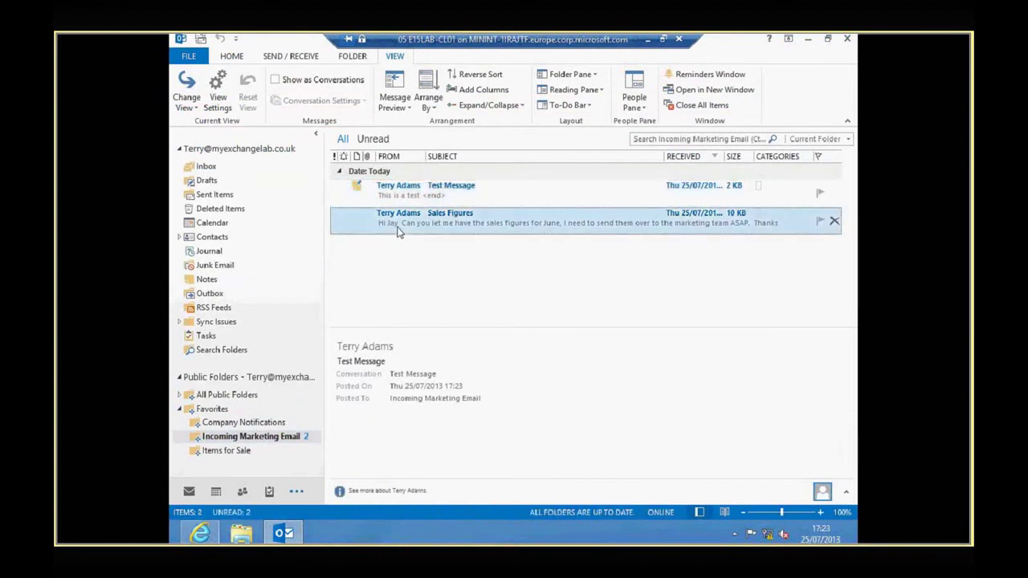
click(406, 195)
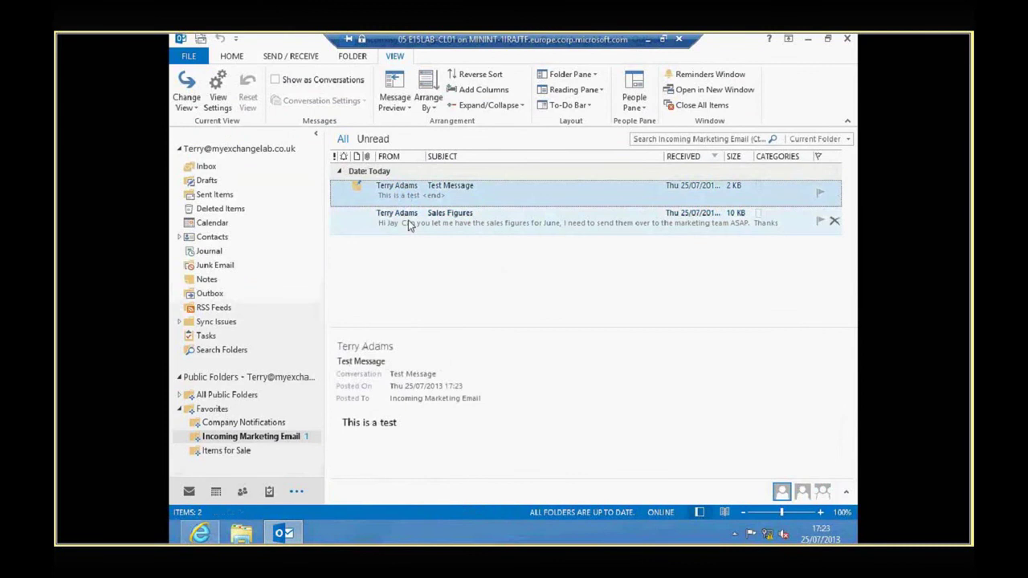
click(408, 224)
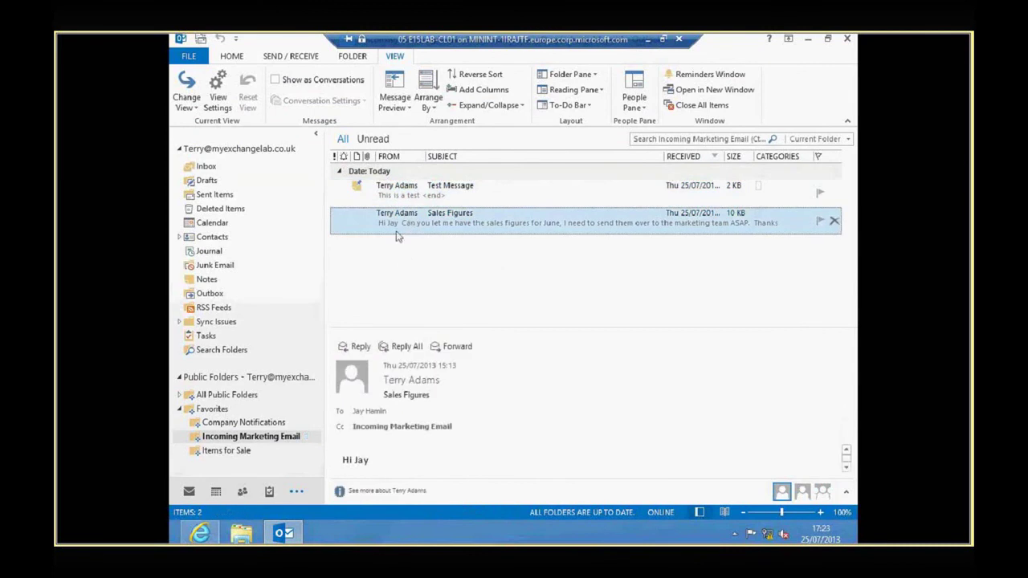
click(396, 196)
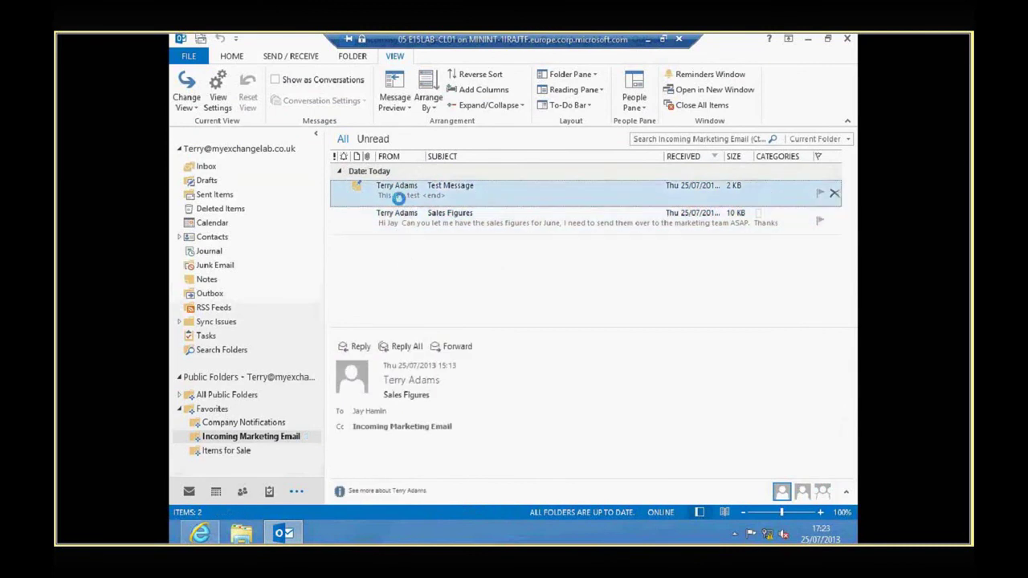
click(179, 410)
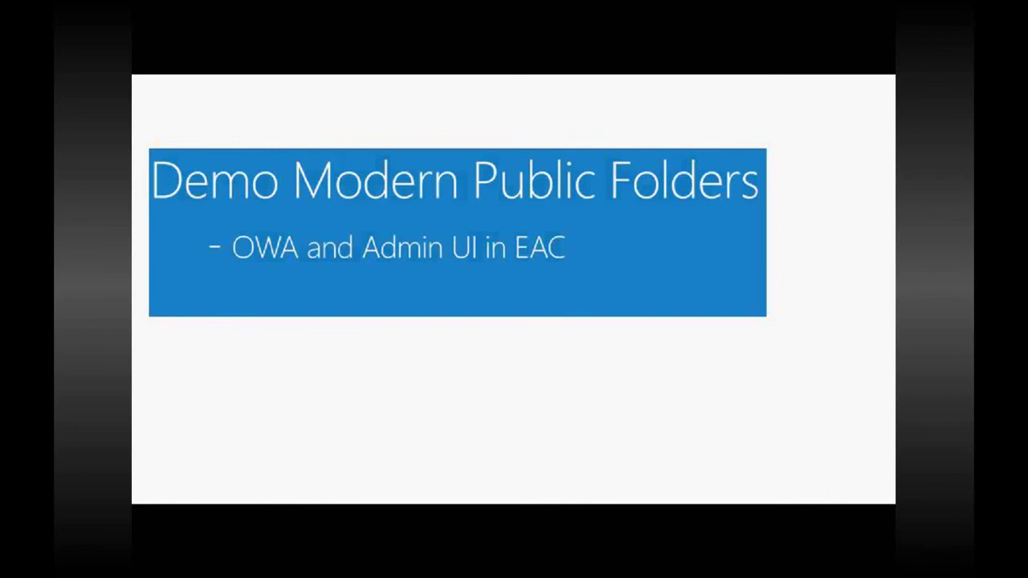
key(Right)
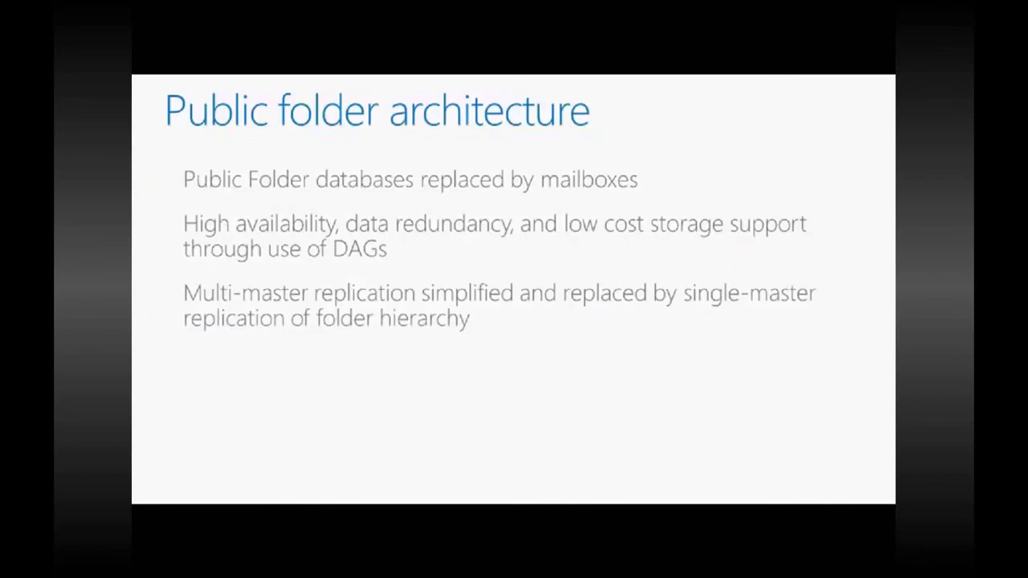